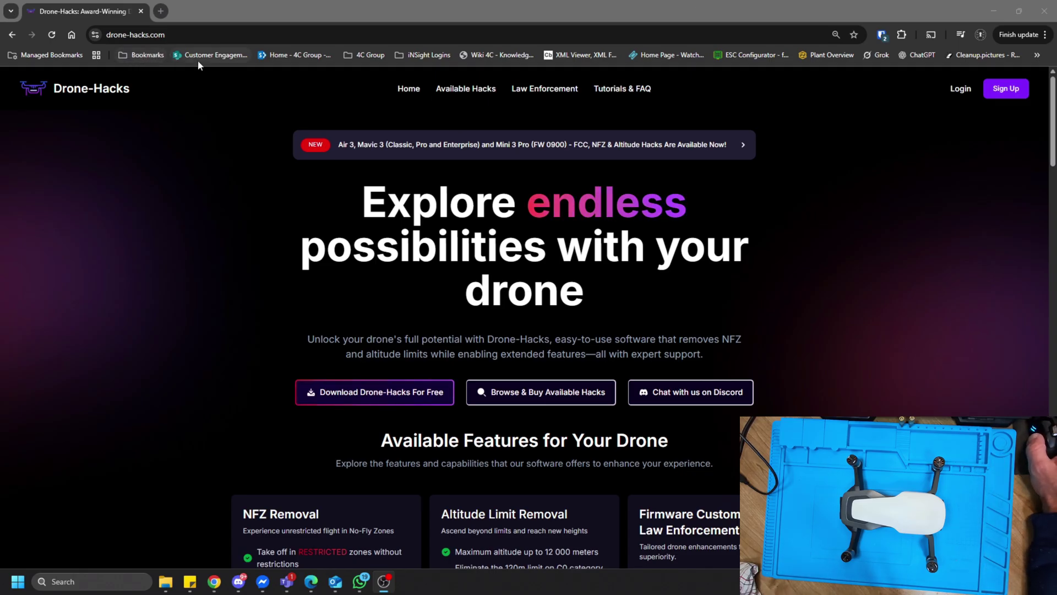
# Open Available Hacks and pick DJI Mavic Air to see its 40 € and 100 € licence options.
pyautogui.click(477, 94)
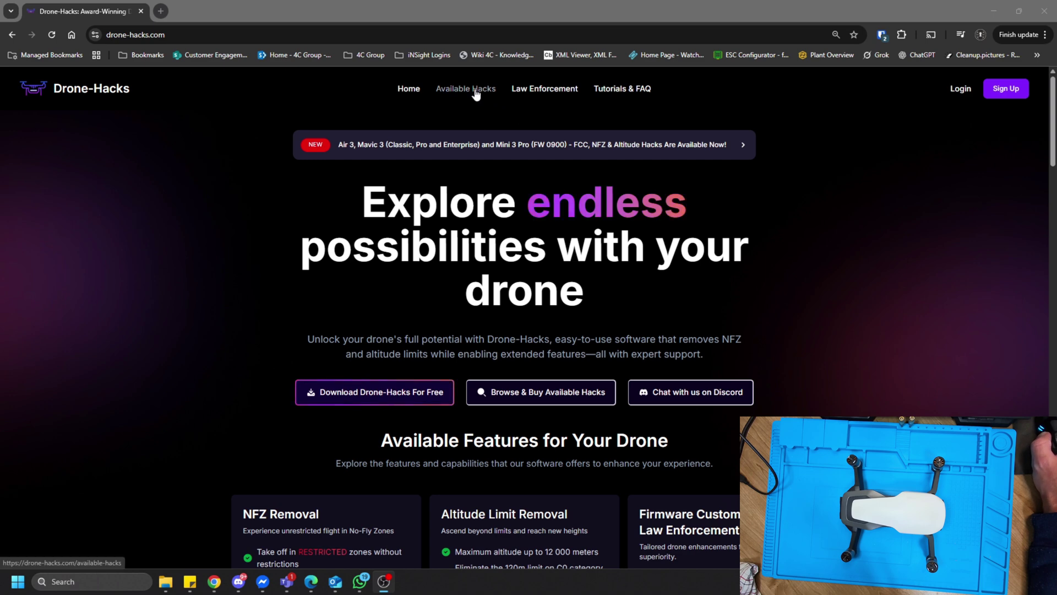
pyautogui.scroll(-5, 599, 255)
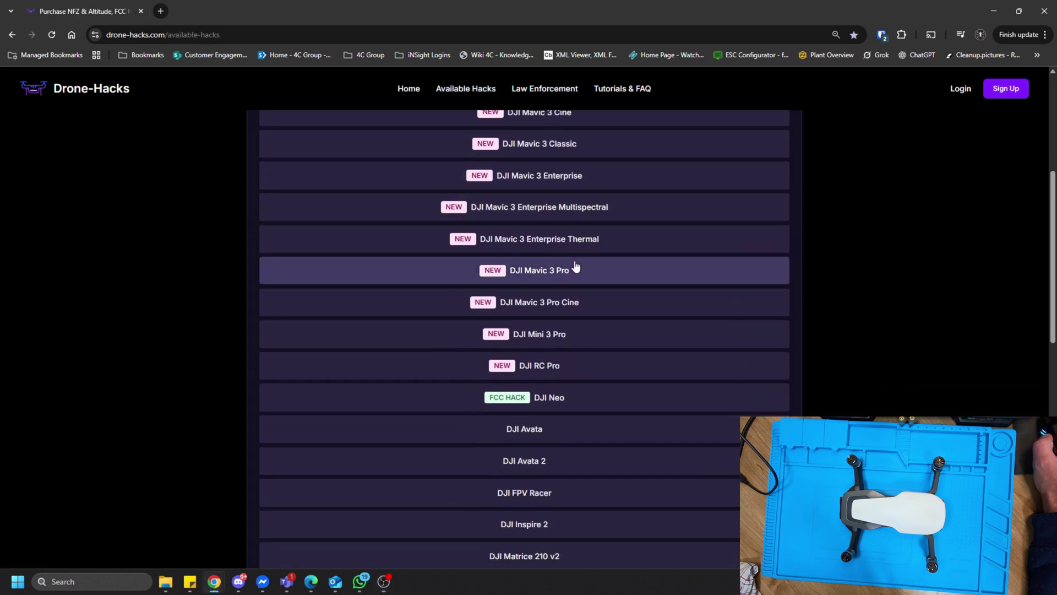
pyautogui.scroll(-4, 578, 268)
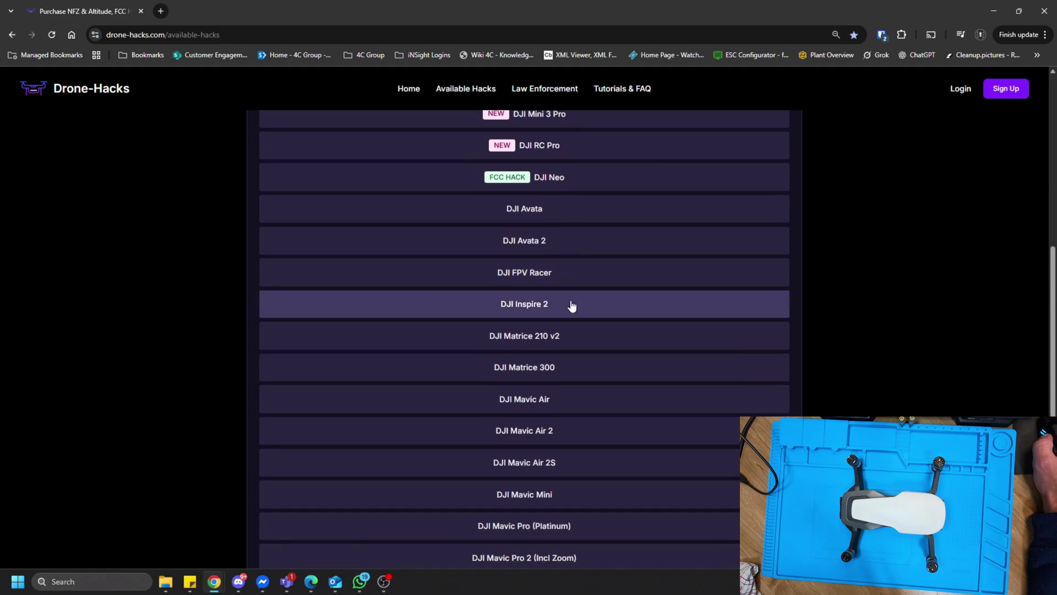
pyautogui.scroll(5, 516, 317)
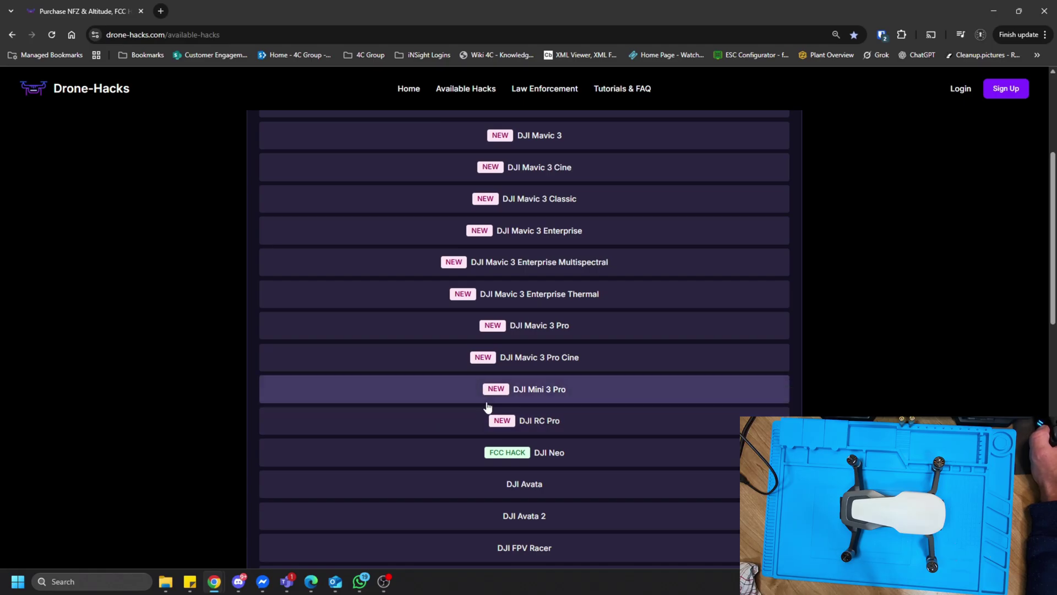
pyautogui.scroll(-2, 488, 404)
pyautogui.scroll(-3, 646, 356)
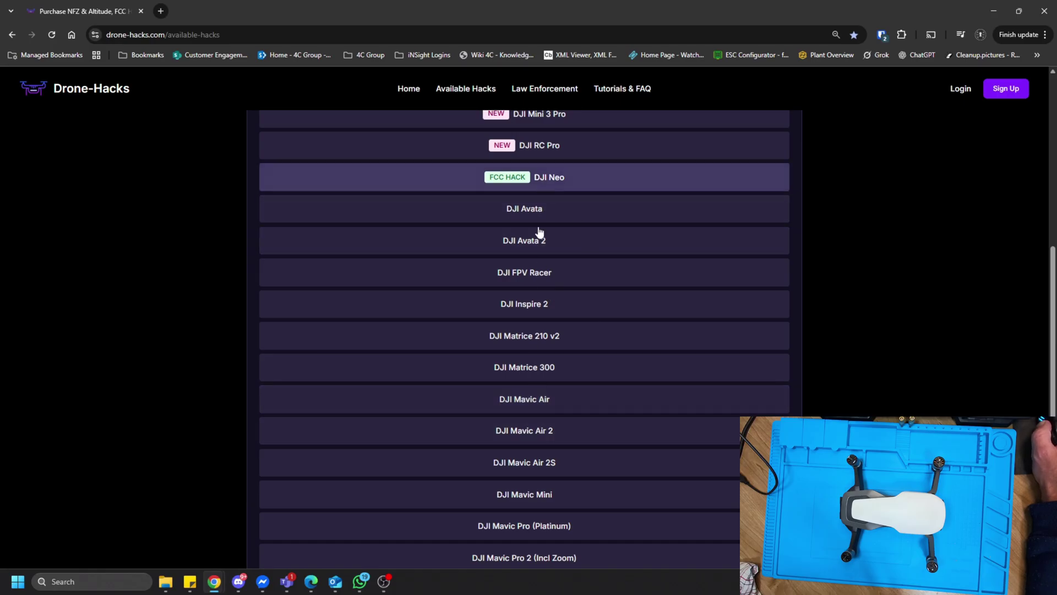
pyautogui.click(532, 401)
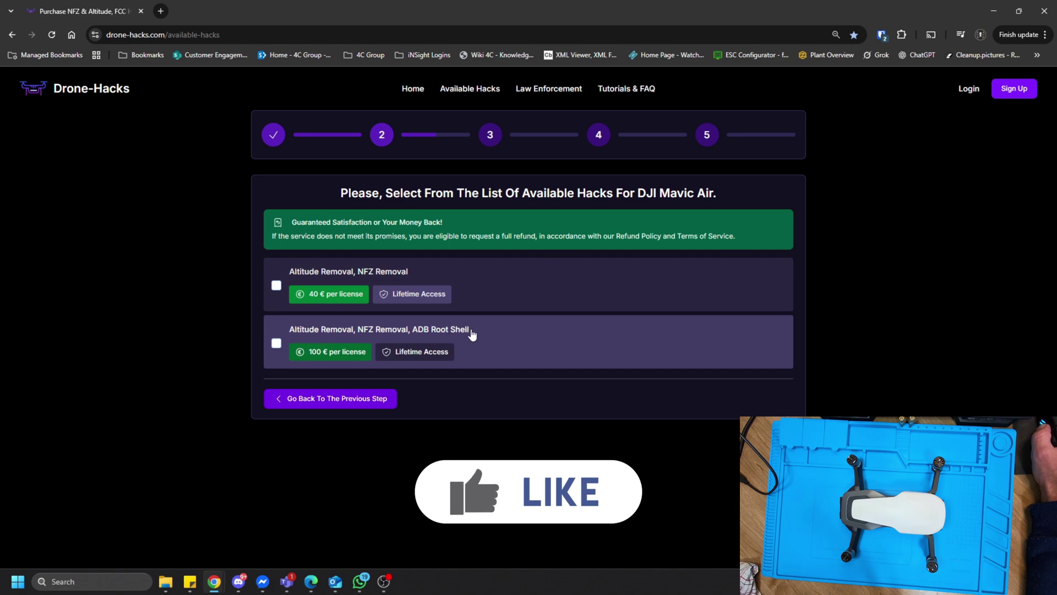
# Select the 40 € Altitude Removal, NFZ Removal hack and continue to the firmware check.
pyautogui.click(276, 285)
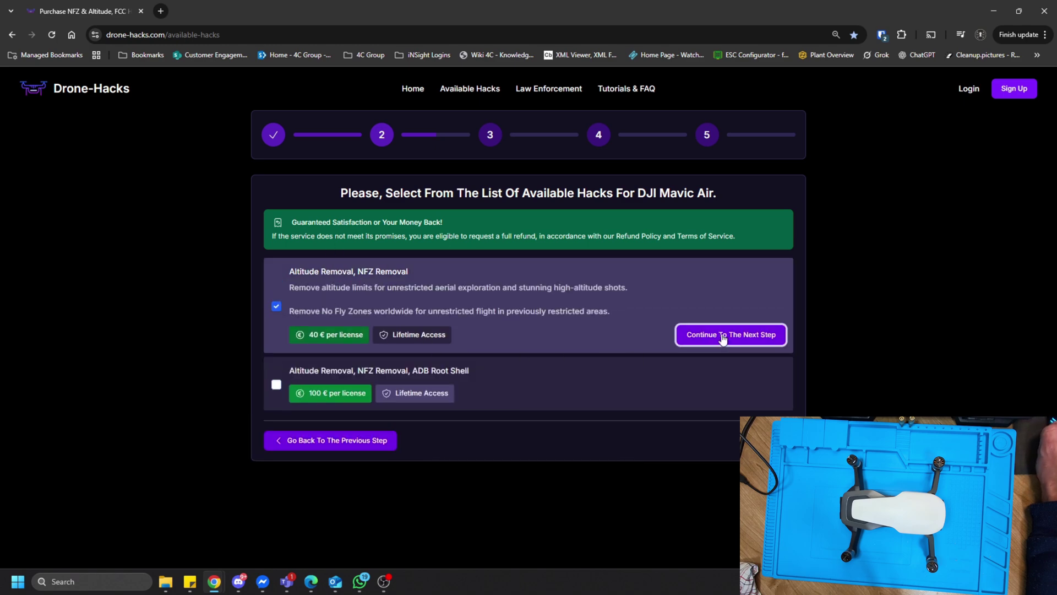
pyautogui.click(716, 343)
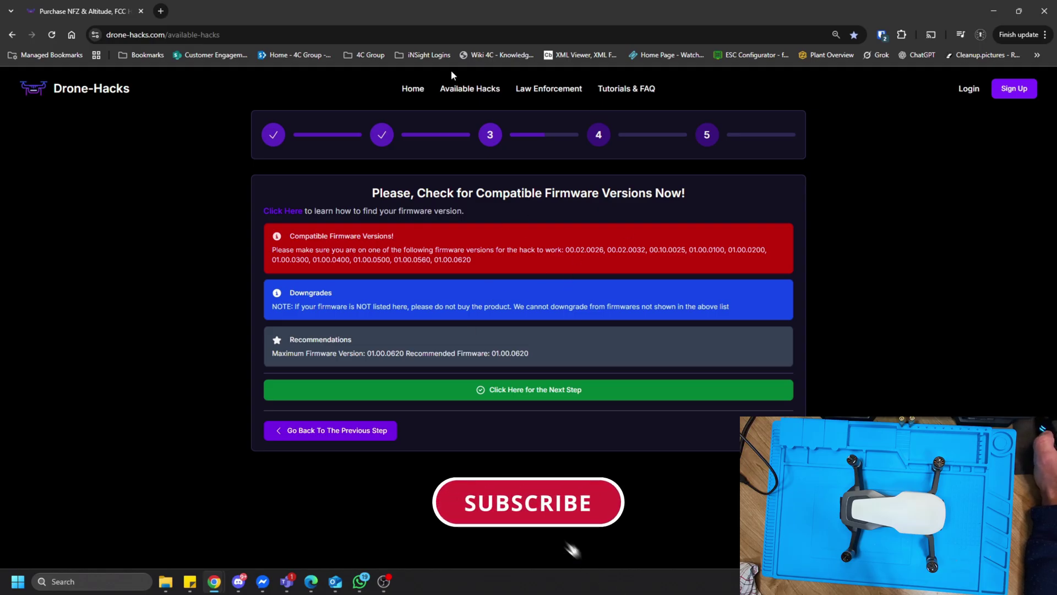
# Go back to the home page and open the Download Drone-Hacks For Free page.
pyautogui.click(414, 91)
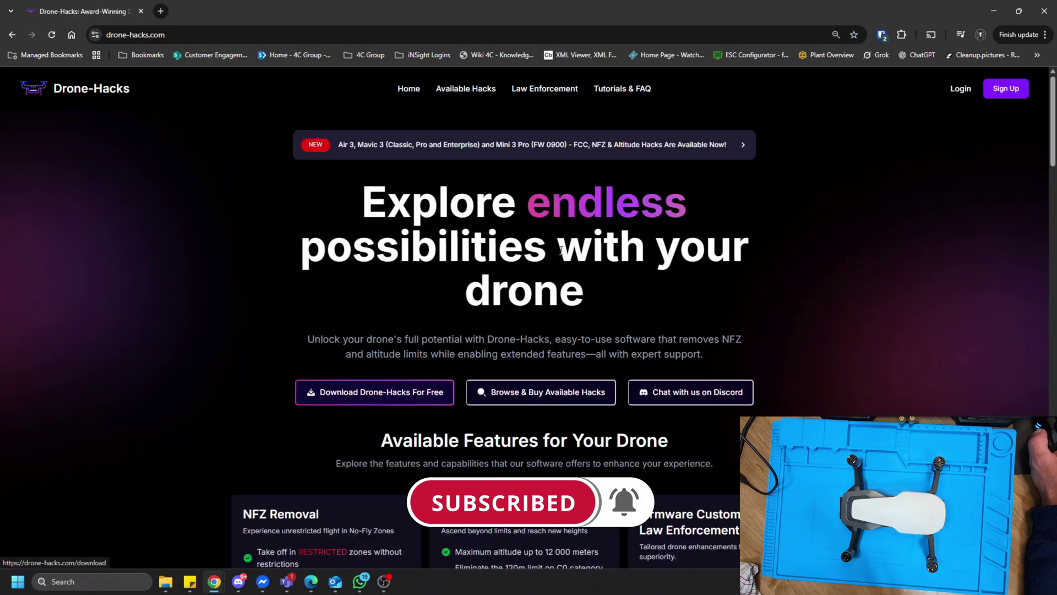
pyautogui.scroll(-3, 550, 242)
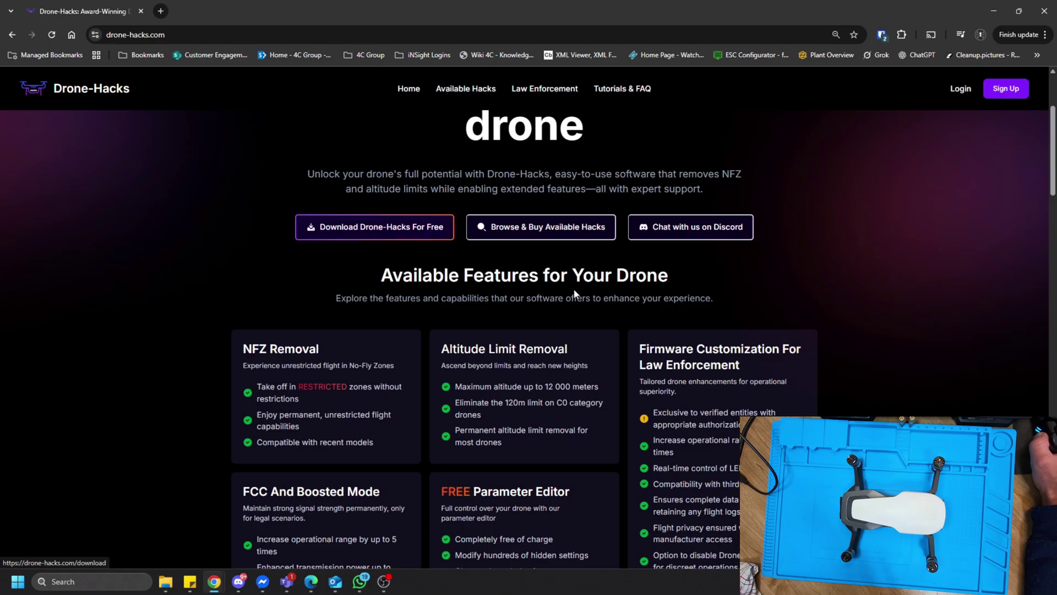
pyautogui.scroll(-2, 448, 248)
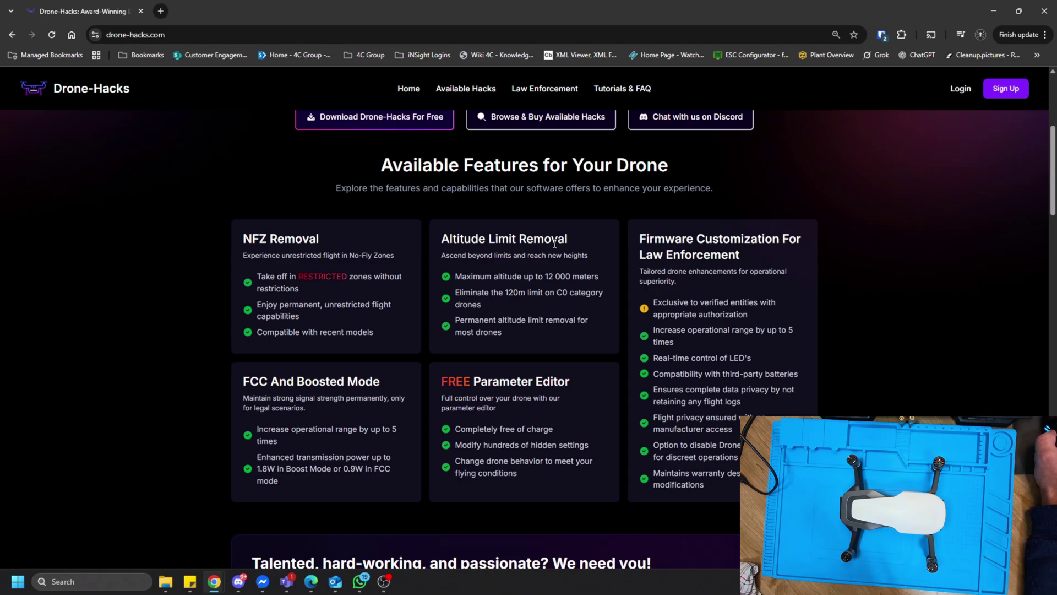
pyautogui.scroll(3, 402, 326)
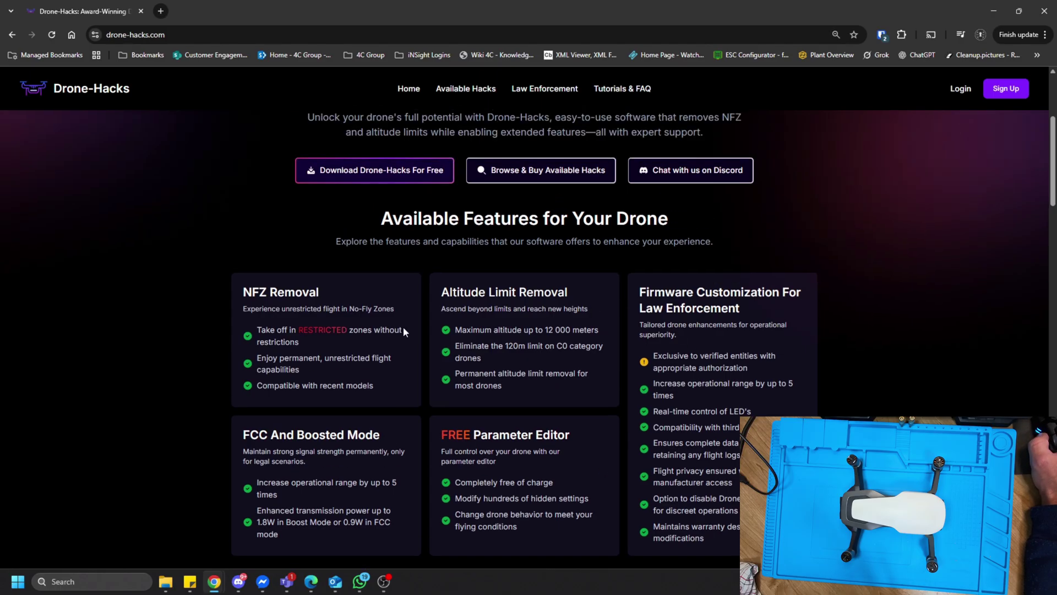
pyautogui.click(371, 281)
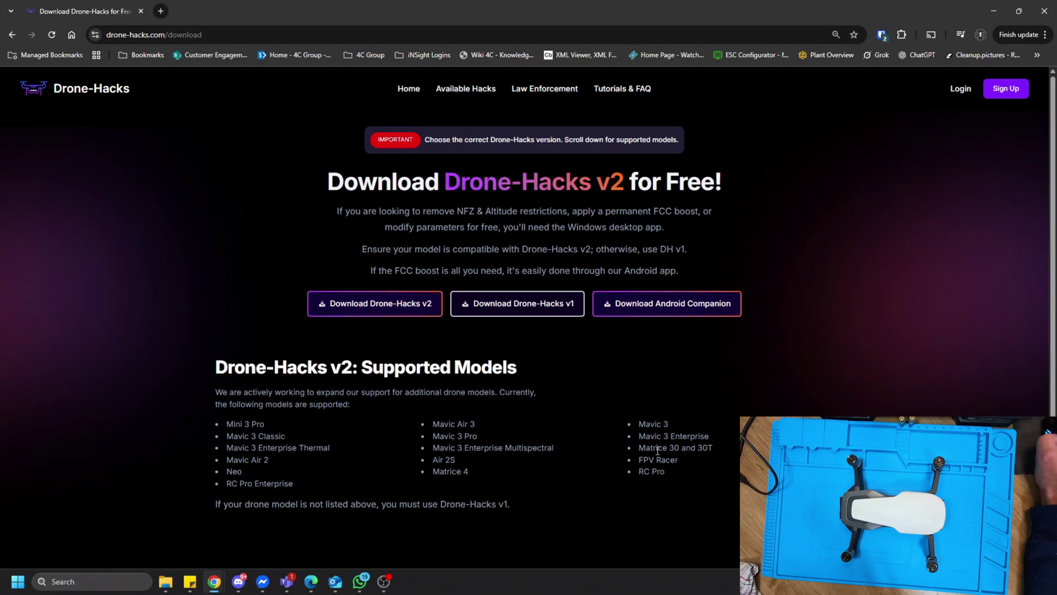
# Download Drone-Hacks v1 and run dh_v1.47_signed (1).exe.
pyautogui.click(559, 307)
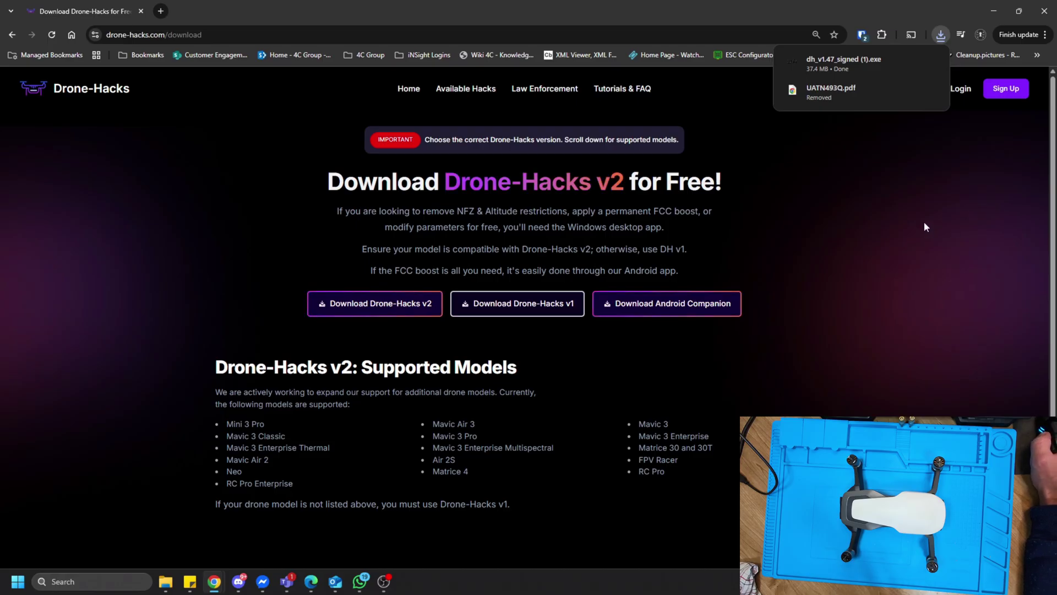
pyautogui.click(843, 61)
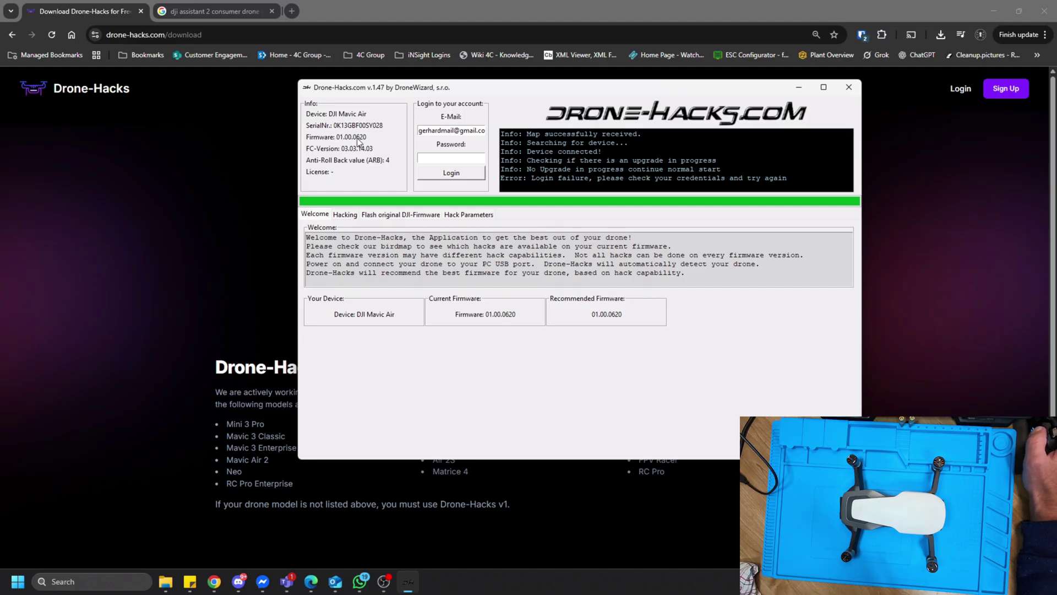
# Back in Chrome, reopen Available Hacks and choose DJI Mavic Air.
pyautogui.click(227, 147)
pyautogui.click(464, 89)
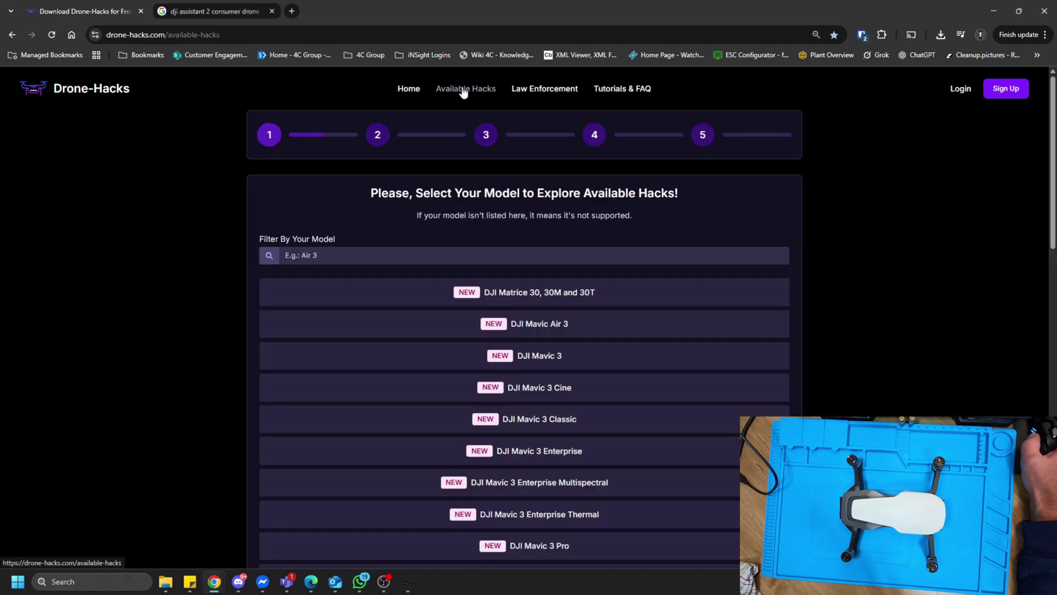
pyautogui.scroll(-10, 517, 321)
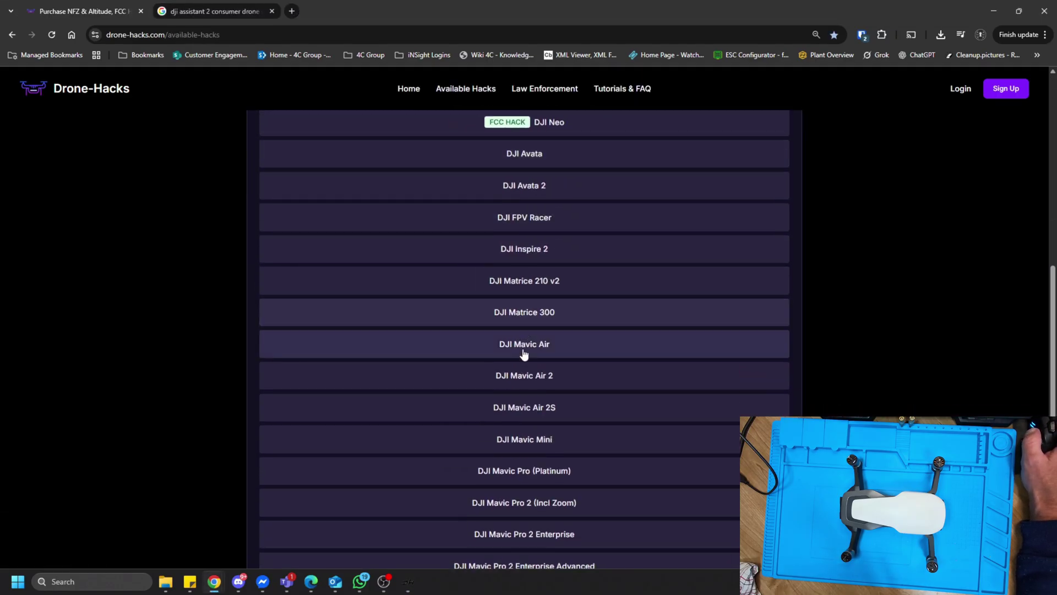
pyautogui.scroll(-3, 526, 380)
pyautogui.scroll(-2, 521, 399)
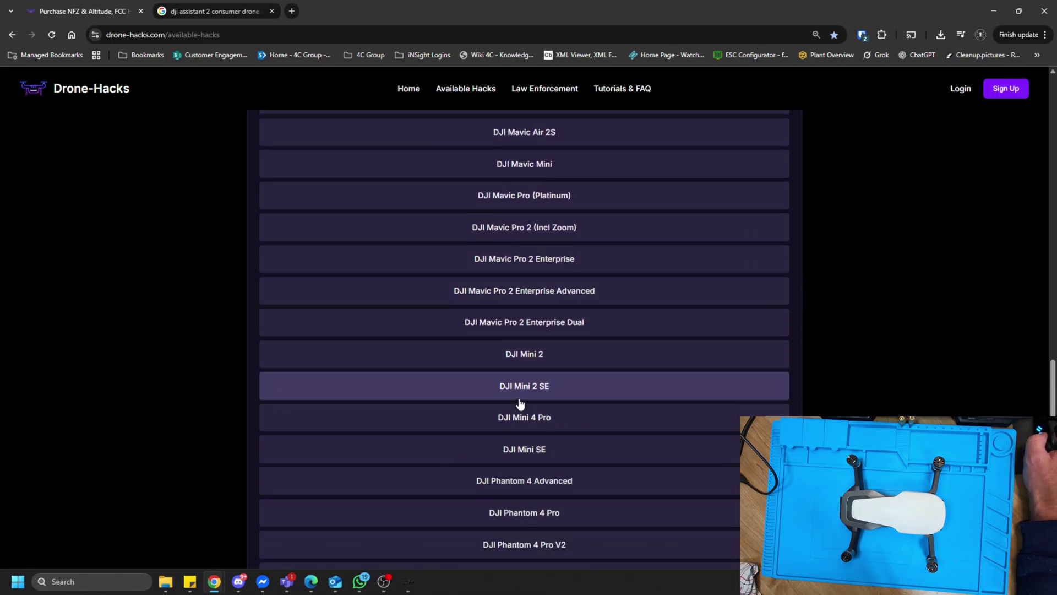
pyautogui.scroll(2, 521, 403)
pyautogui.click(527, 179)
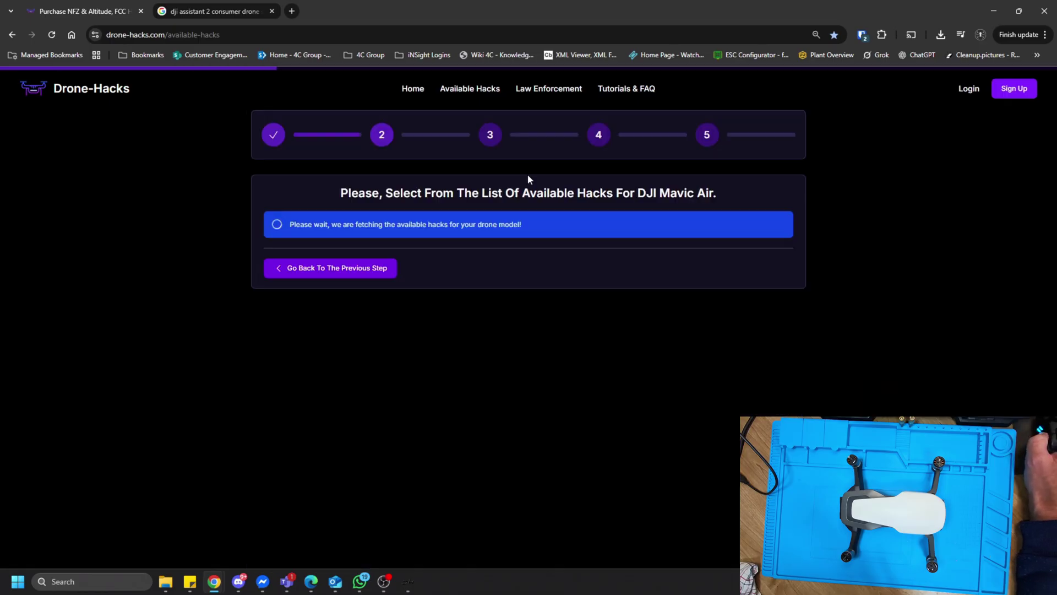
# Pick Altitude Removal, NFZ Removal, continue, and highlight firmware 01.00.0620 in the compatible list.
pyautogui.click(277, 284)
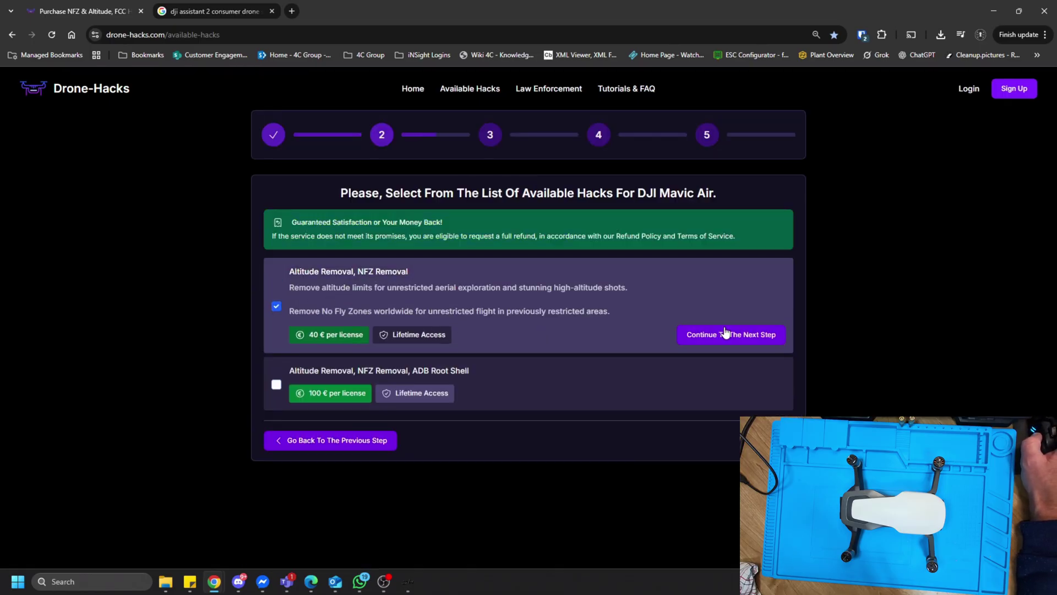
pyautogui.click(726, 333)
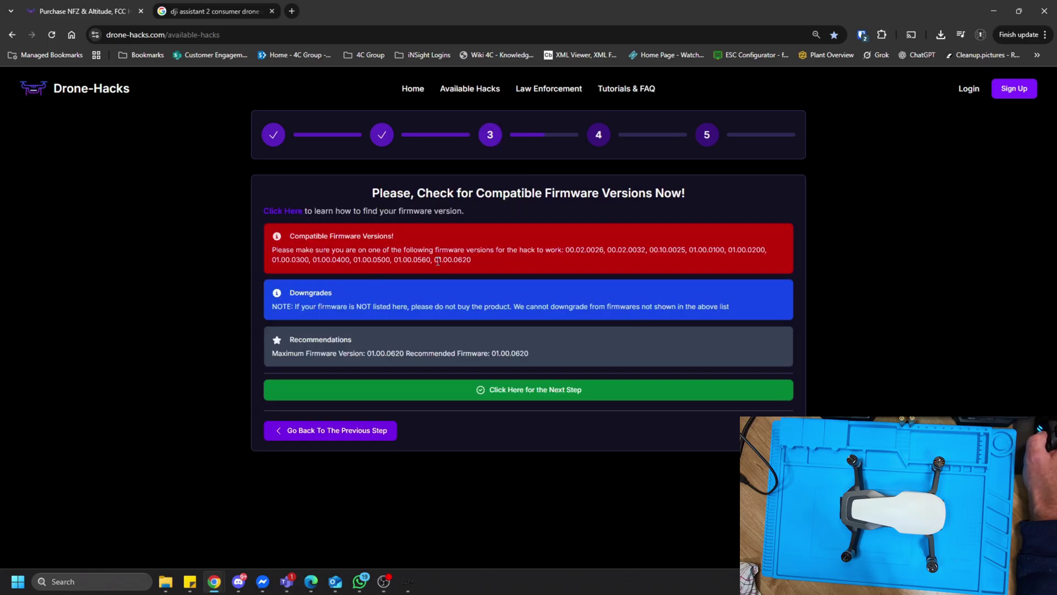
pyautogui.moveTo(435, 259); pyautogui.dragTo(460, 259)
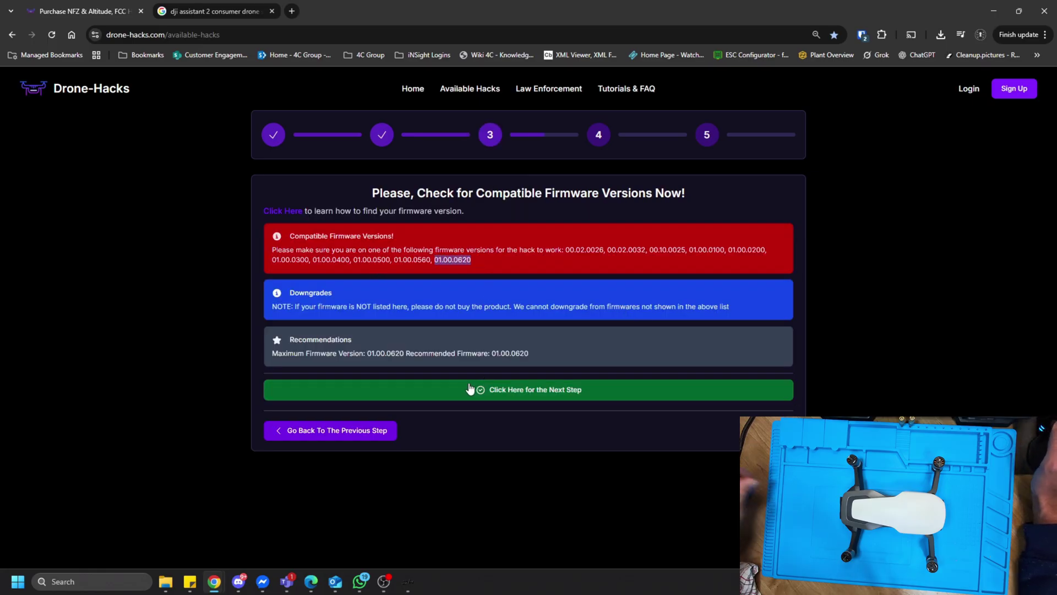
pyautogui.click(408, 582)
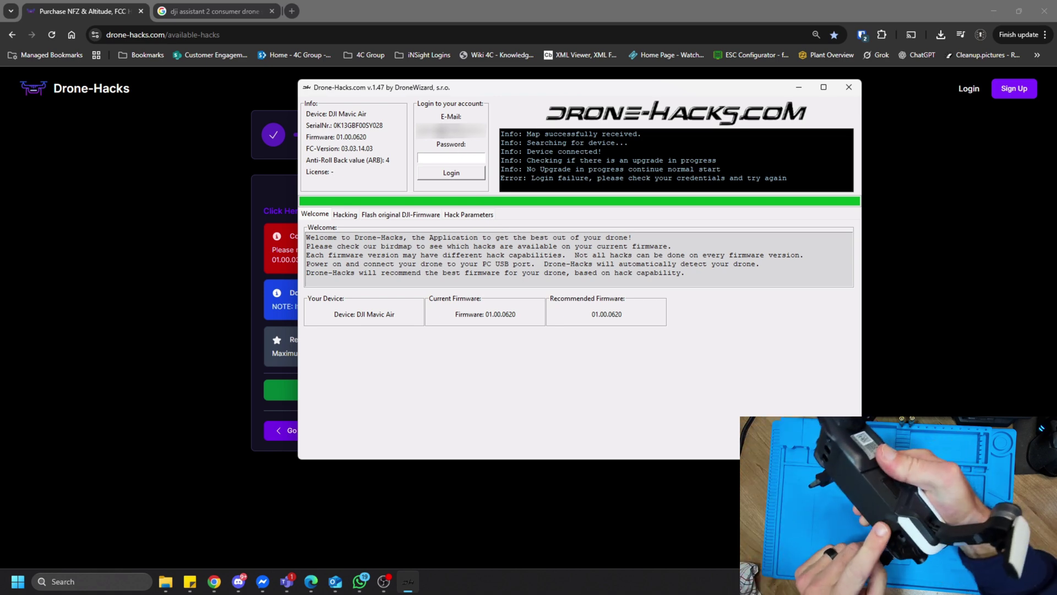
# Log in to Drone-Hacks with the account e-mail and password.
pyautogui.doubleClick(440, 130)
pyautogui.click(434, 159)
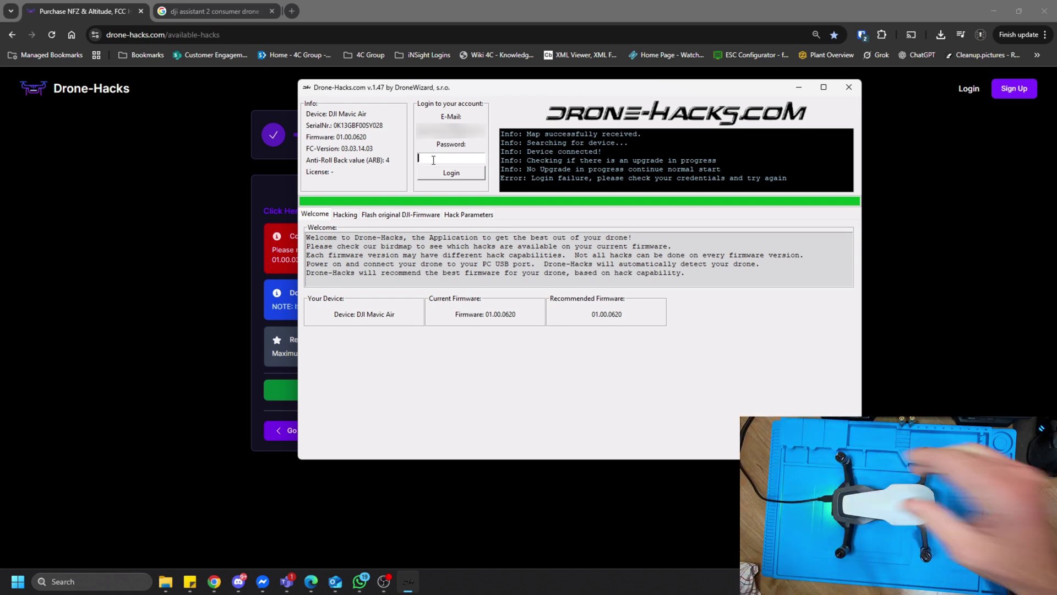
pyautogui.write('******')
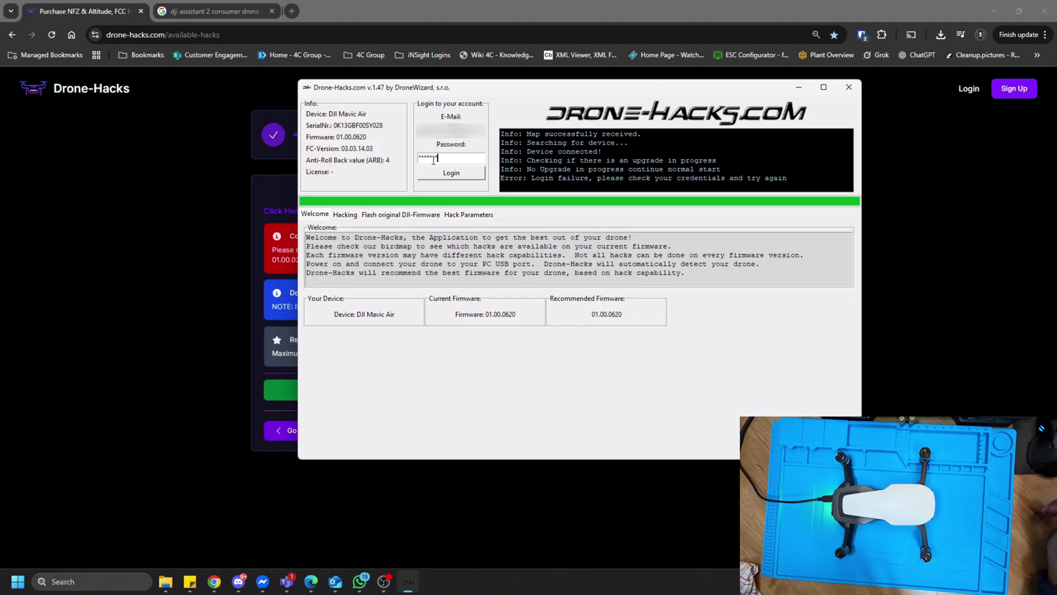
pyautogui.write('*')
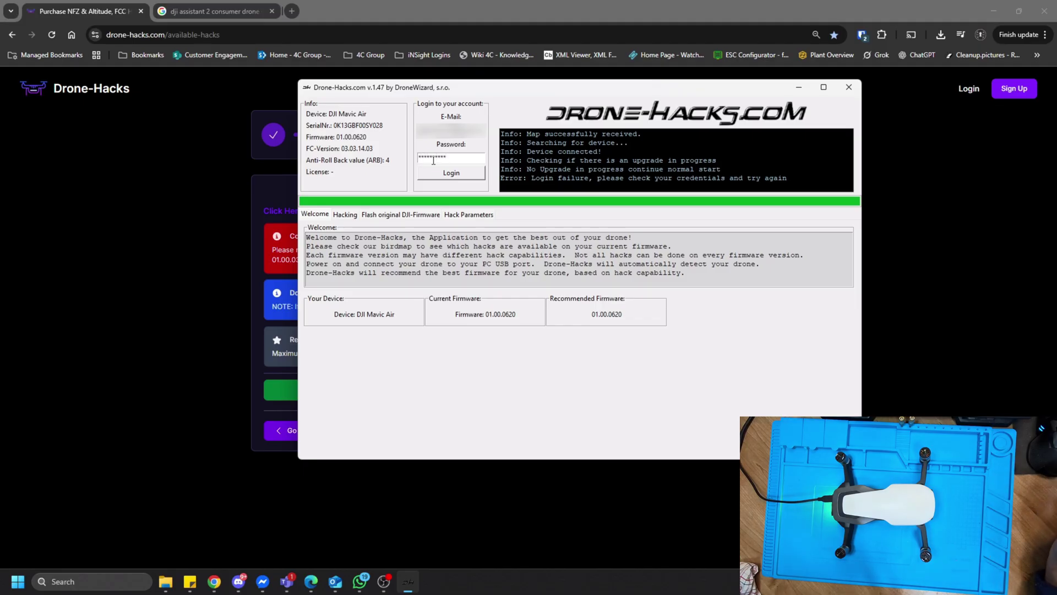
pyautogui.click(445, 174)
pyautogui.click(445, 174)
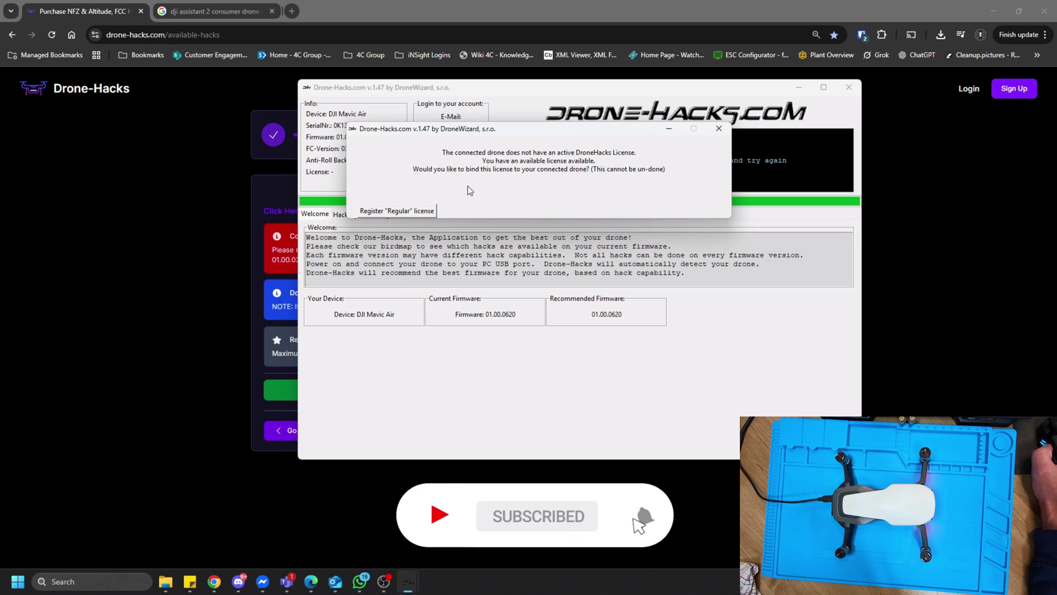
# Move the license-binding prompt slightly aside.
pyautogui.moveTo(424, 128); pyautogui.dragTo(443, 127)
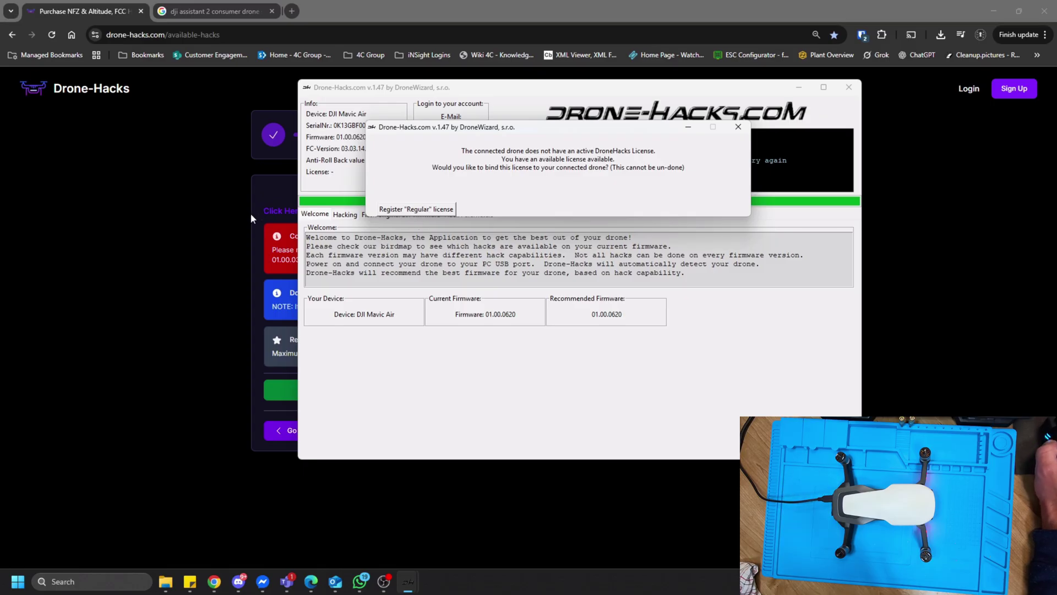
# In Chrome, advance the purchase to the step 4 login page, then return to Drone-Hacks.
pyautogui.click(216, 224)
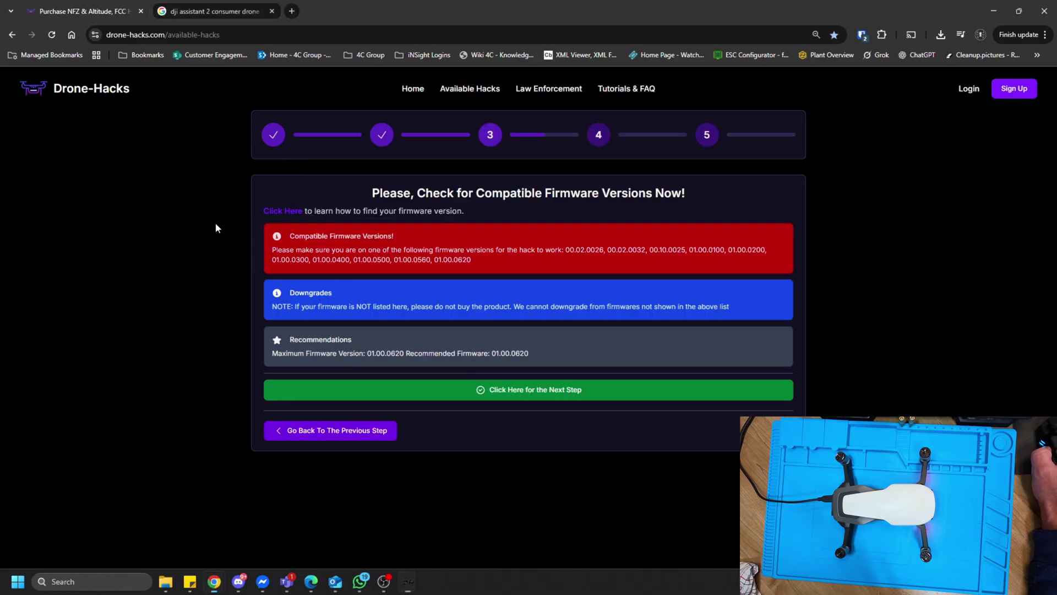
pyautogui.click(543, 391)
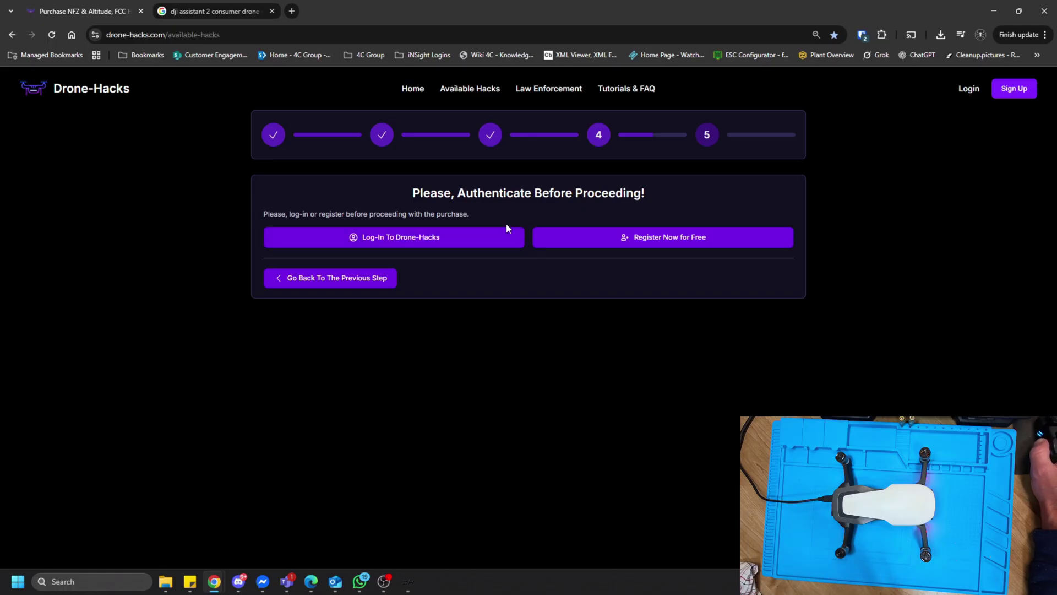
pyautogui.moveTo(412, 581)
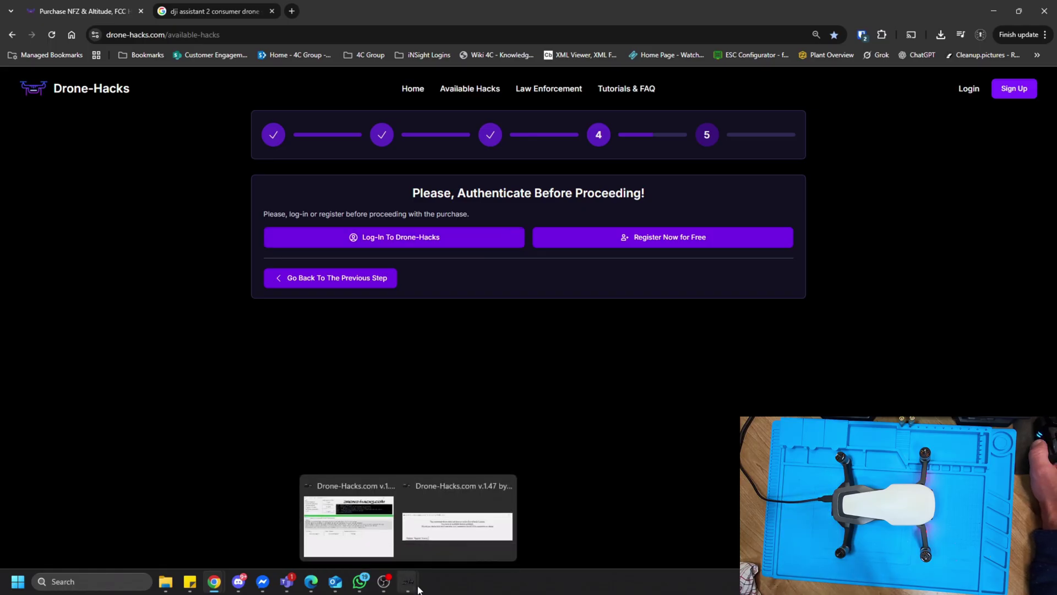
pyautogui.click(381, 532)
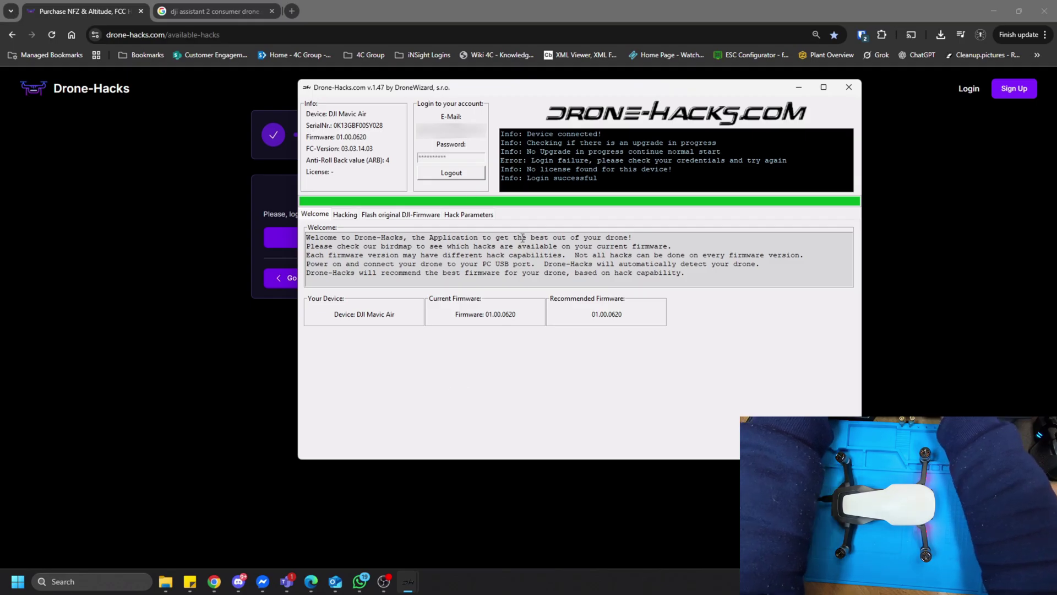
# Register the Regular license to the connected DJI Mavic Air and acknowledge the confirmation.
pyautogui.moveTo(408, 582)
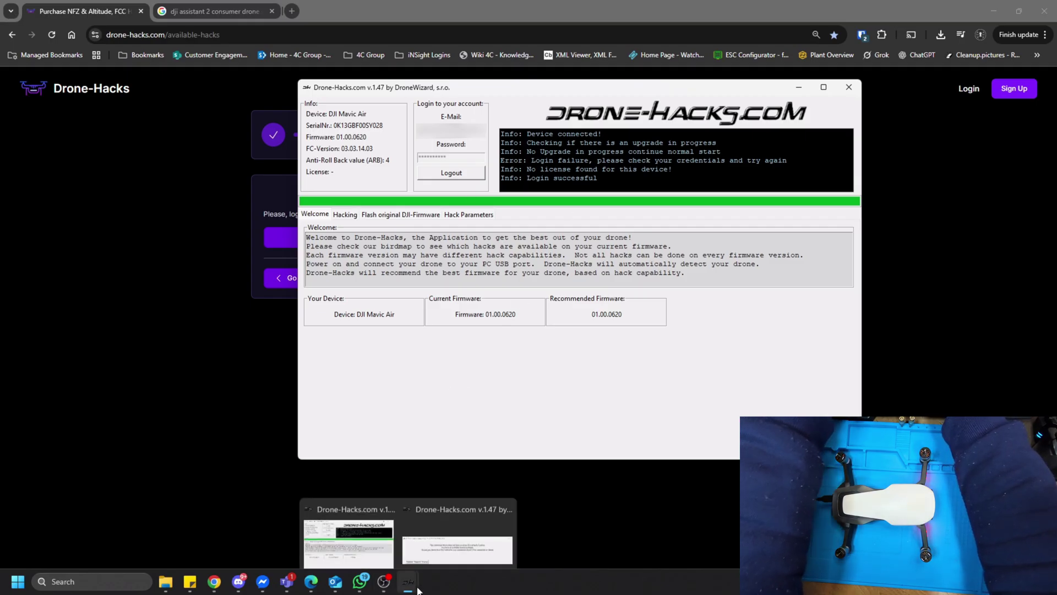
pyautogui.click(462, 526)
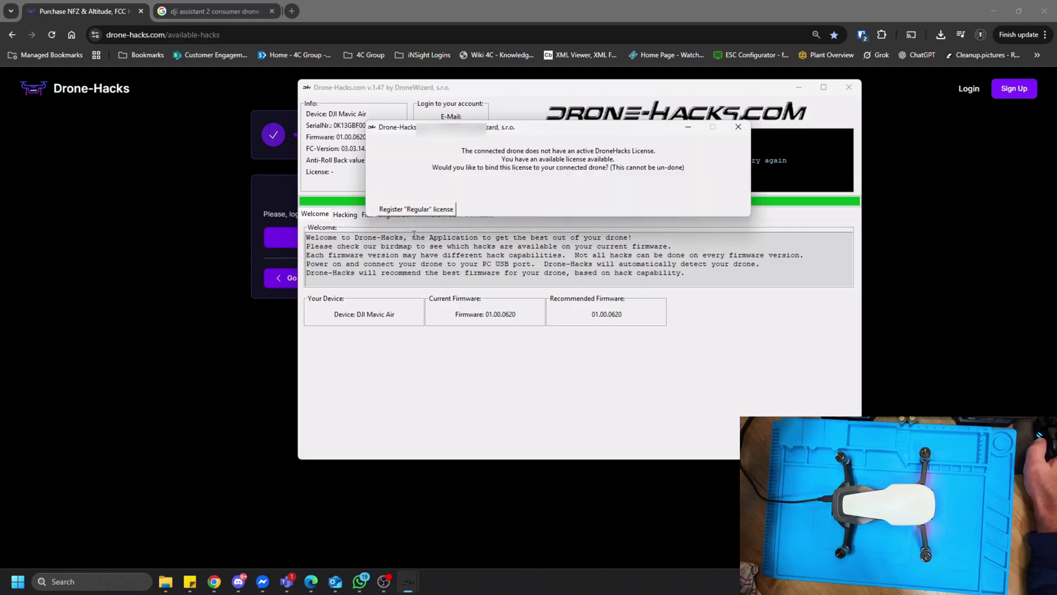
pyautogui.click(425, 210)
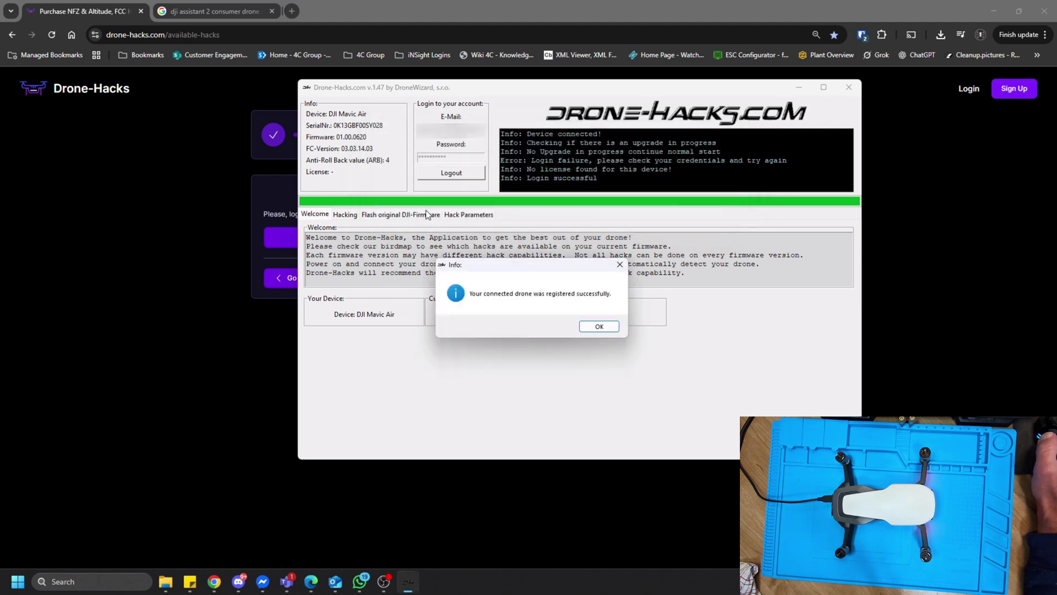
pyautogui.click(599, 326)
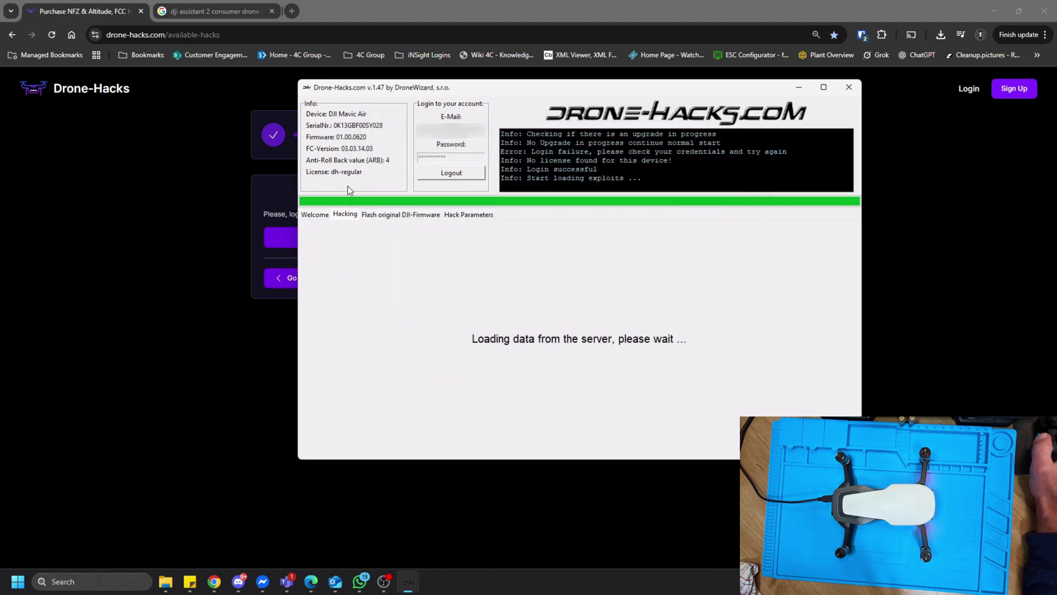
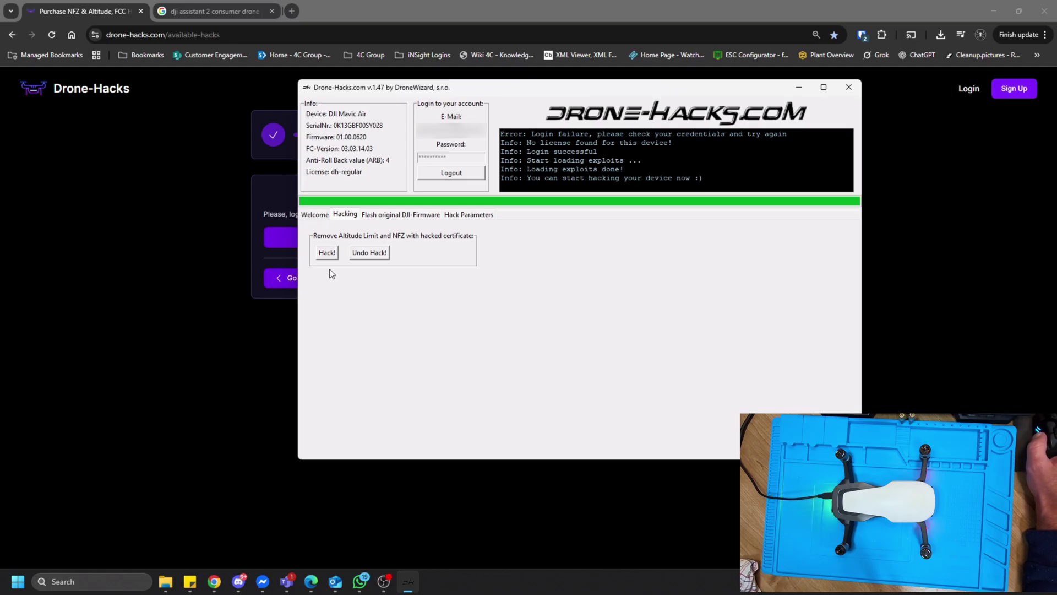
# Start the 'Remove Altitude Limit and NFZ with hacked certificate' hack for the Mavic Air.
pyautogui.click(328, 253)
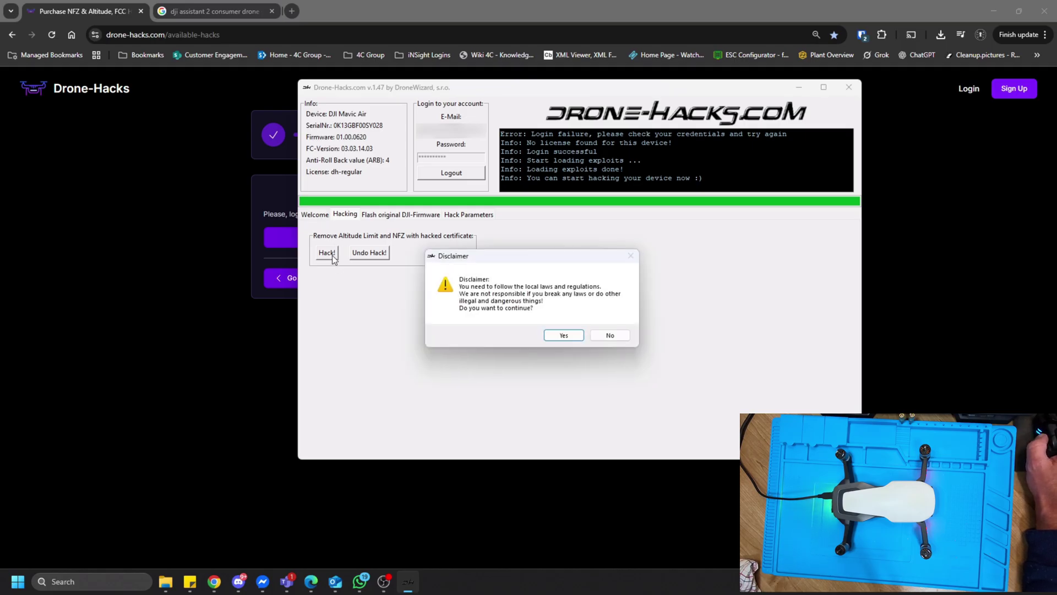